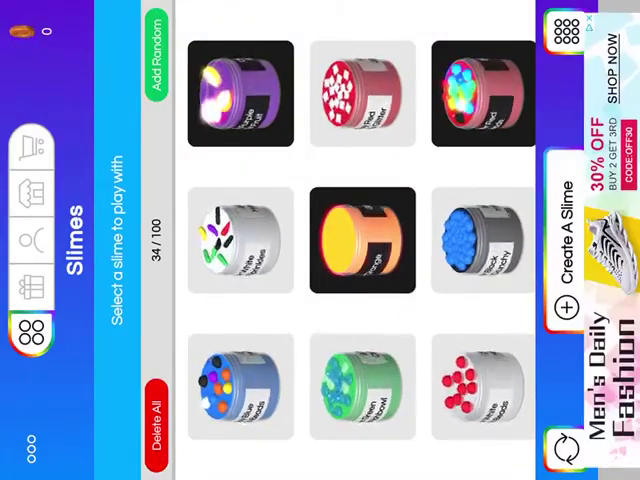
scroll(355, 240, "down", 5)
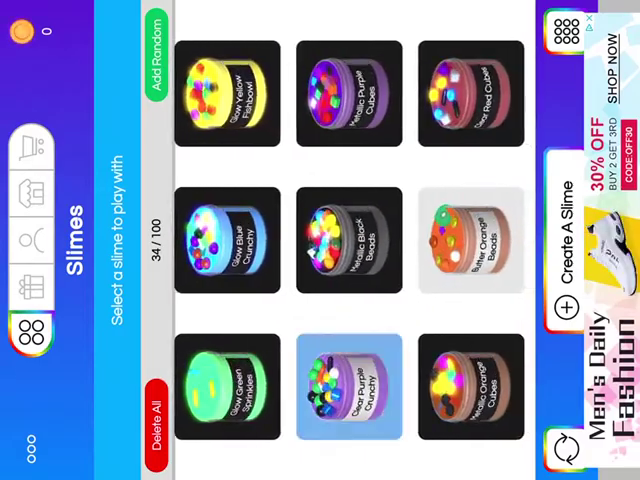
scroll(355, 240, "down", 8)
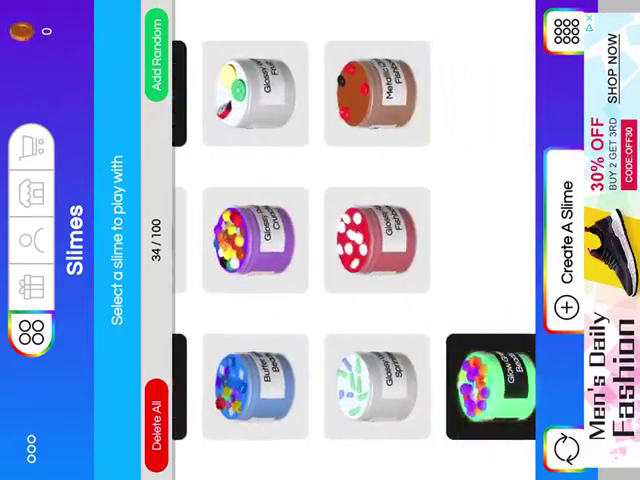
Step: Play Glow Green Beads, squishing and stretching its beads into streaks with three drags
left_click(490, 388)
left_click(350, 230)
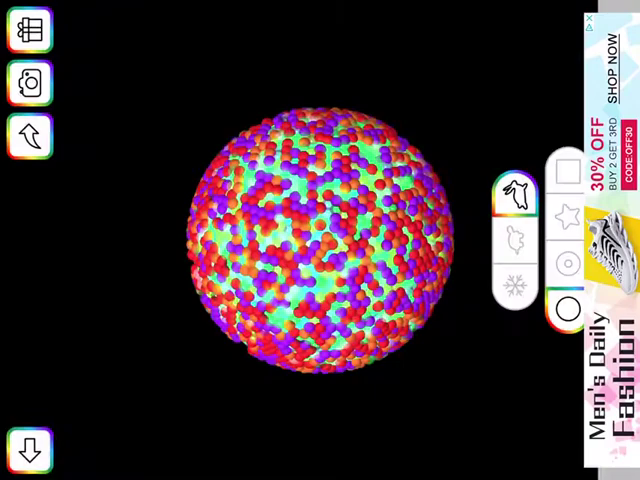
left_click_drag(250, 160, 400, 300)
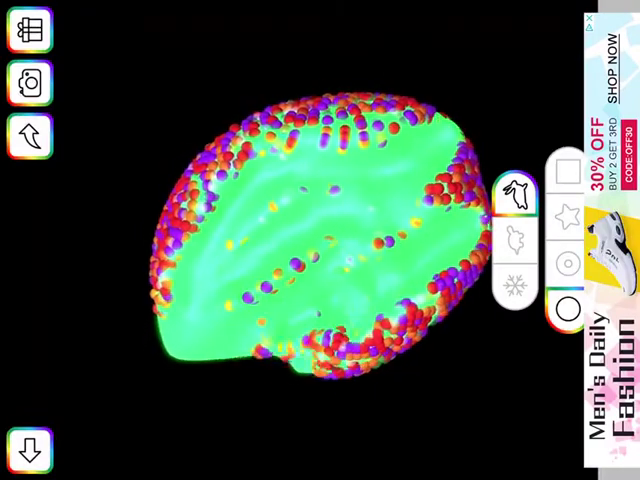
left_click_drag(380, 180, 260, 300)
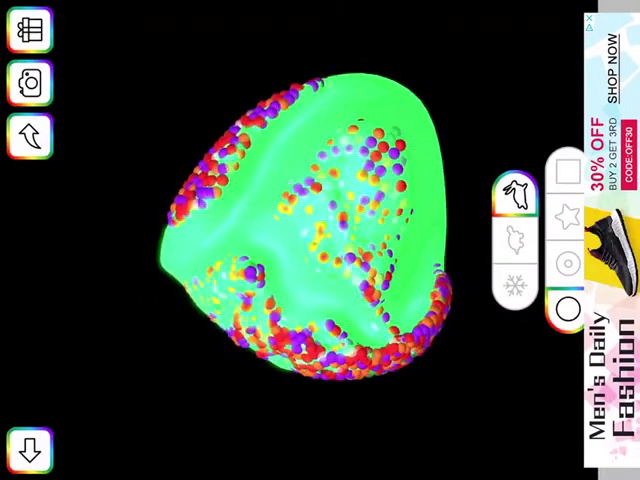
left_click_drag(300, 150, 280, 300)
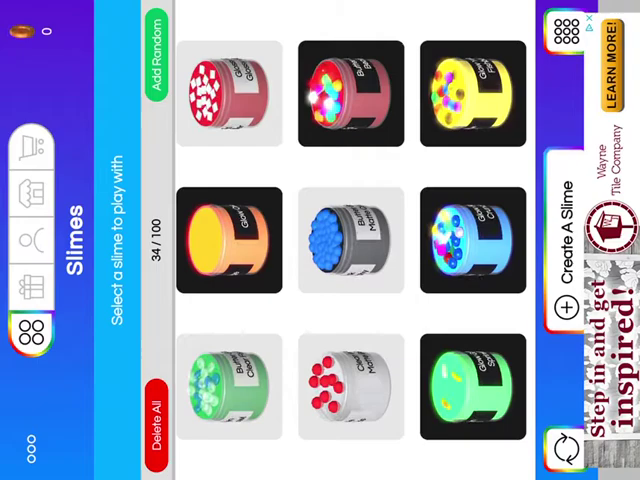
Step: Start playing Glow Orange, then return to the slime collection
left_click(229, 241)
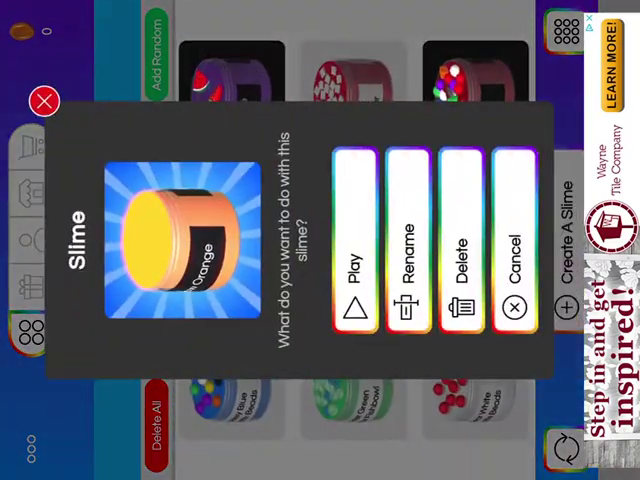
left_click(497, 260)
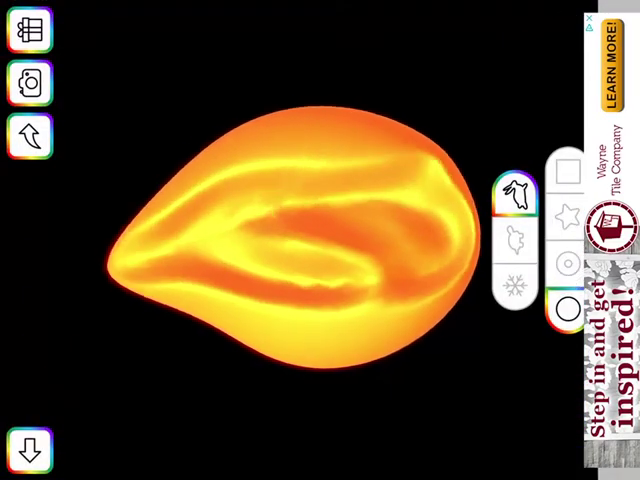
left_click(29, 136)
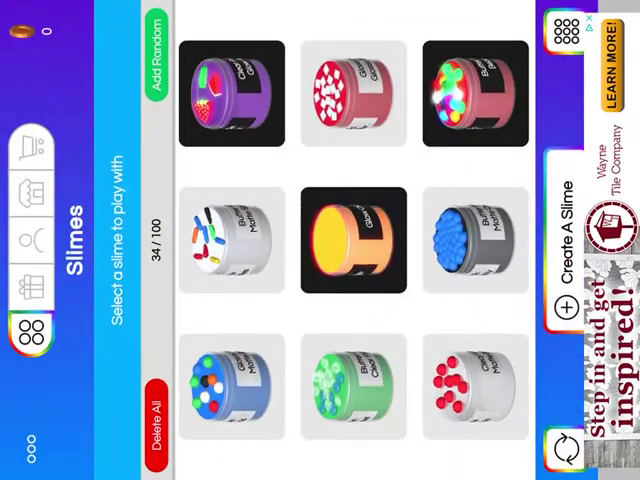
Step: Play Glow Orange again and squish the orange slime ball sideways
left_click(337, 236)
left_click(355, 245)
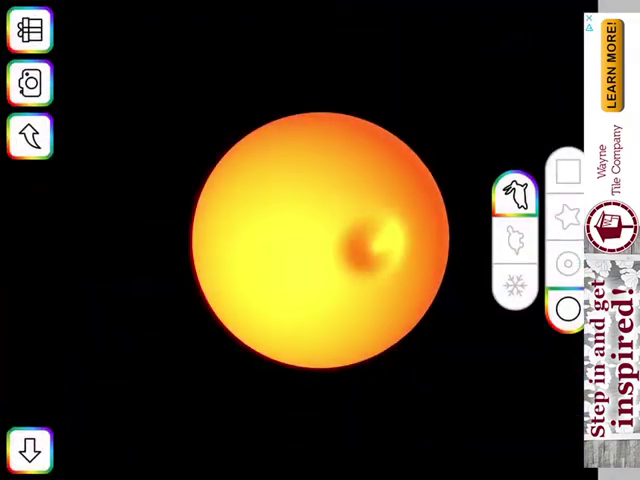
left_click_drag(360, 230, 200, 230)
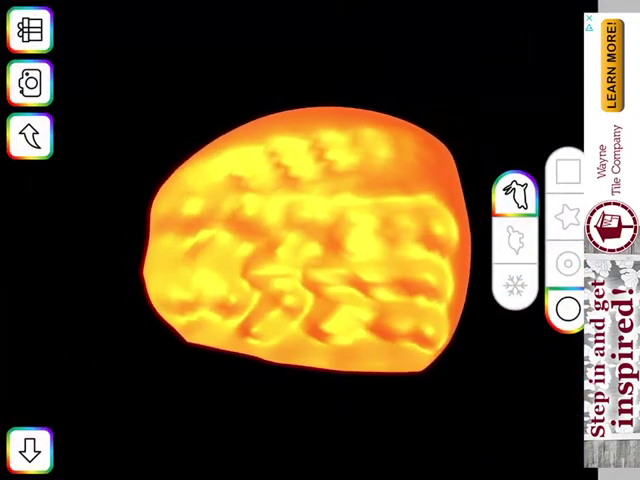
Step: Switch from Glow Orange to Butter Green, then go Home and bring up the stop-broadcast prompt
left_click(29, 136)
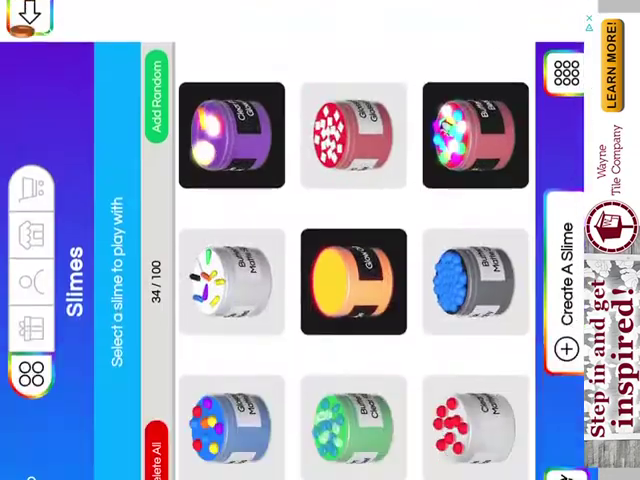
left_click(354, 400)
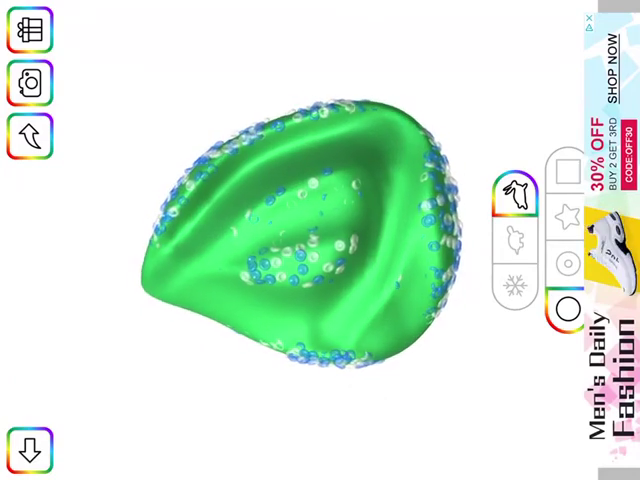
key("super+h")
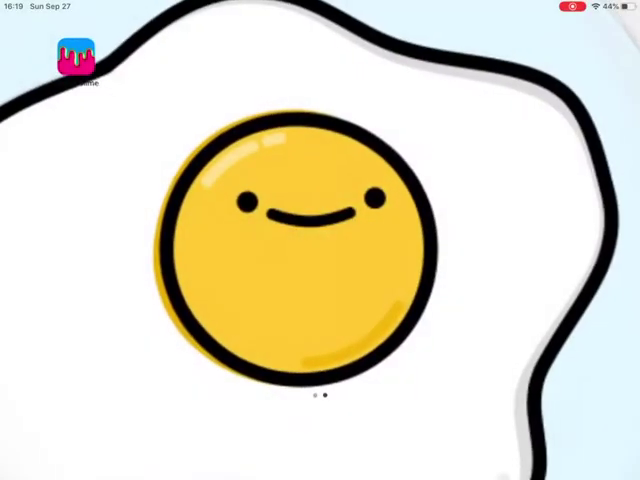
left_click(572, 6)
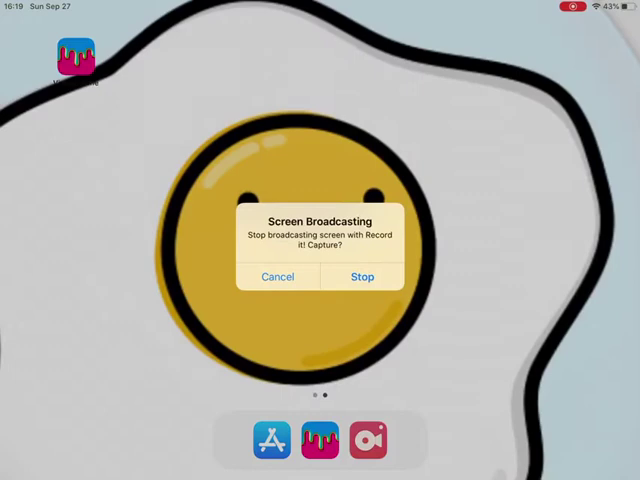